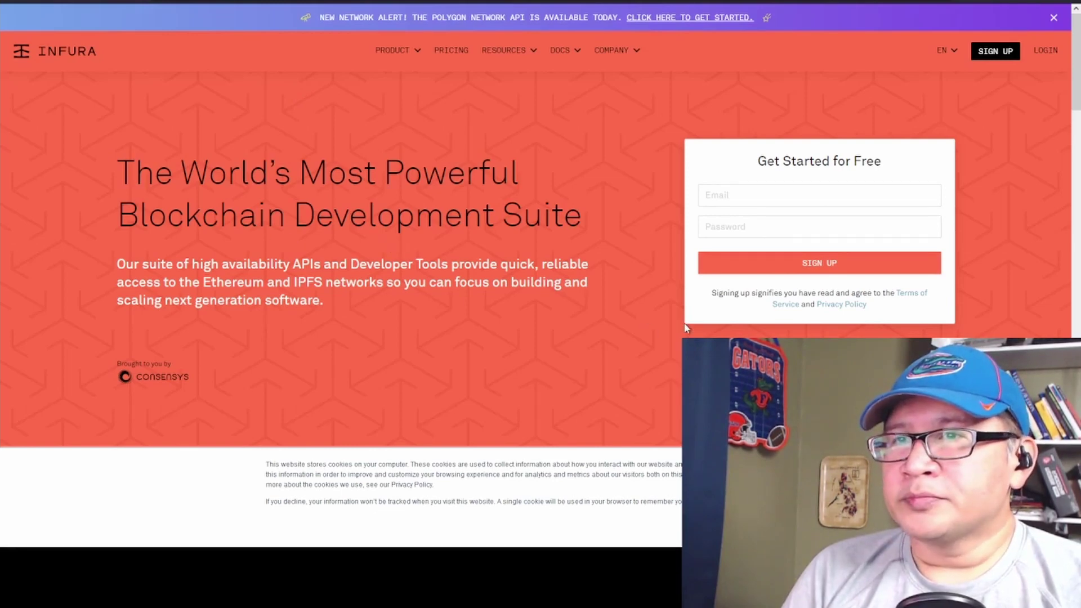
- Order the Polygon PoS network add-on with the Core plan, using the saved payment card
click(809, 201)
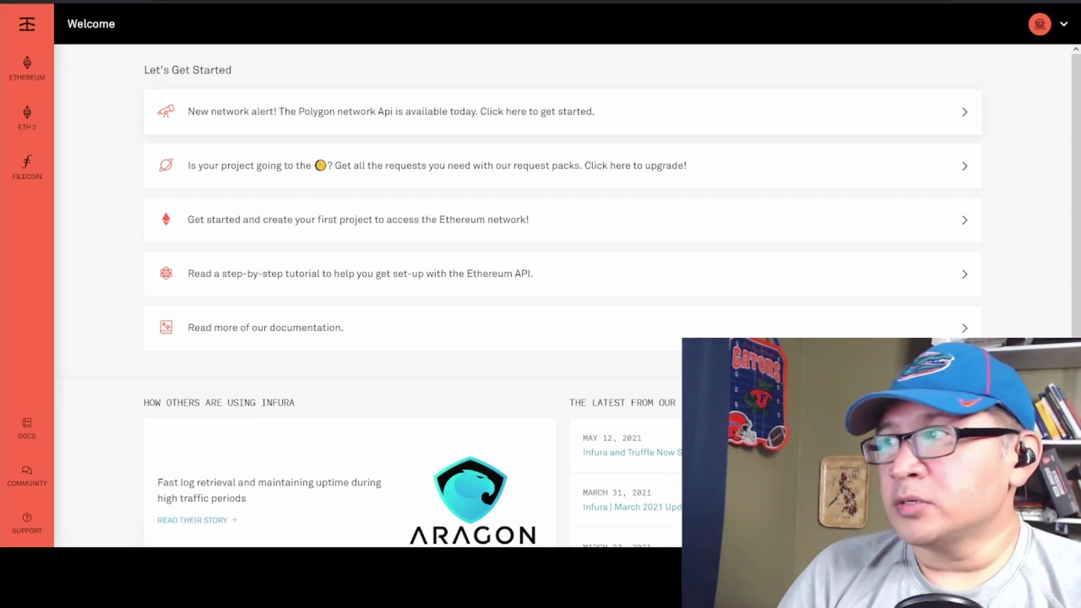
click(593, 165)
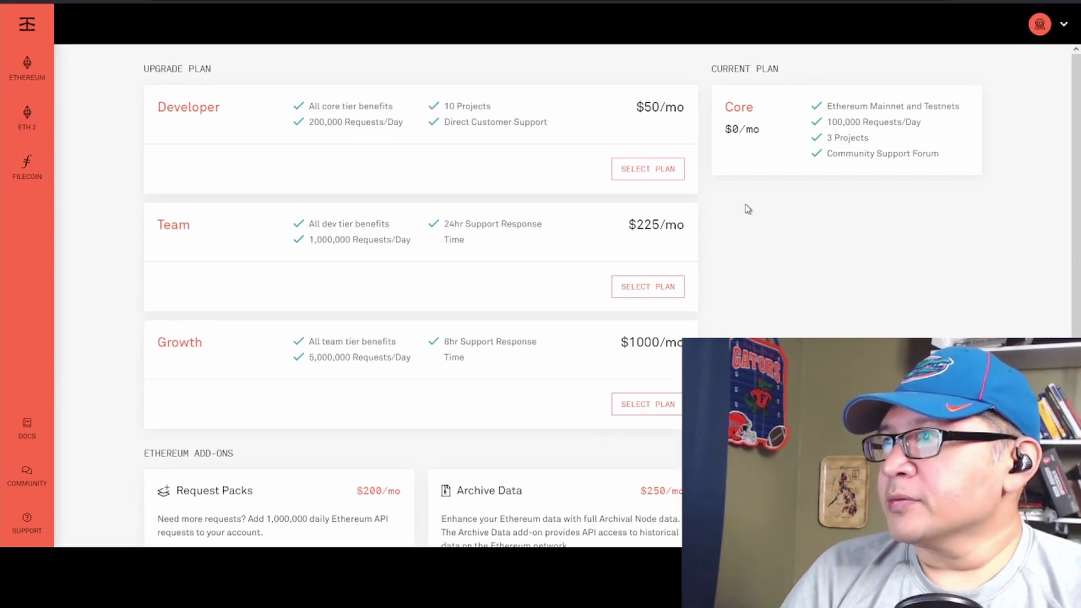
scroll(748, 209, down, 6)
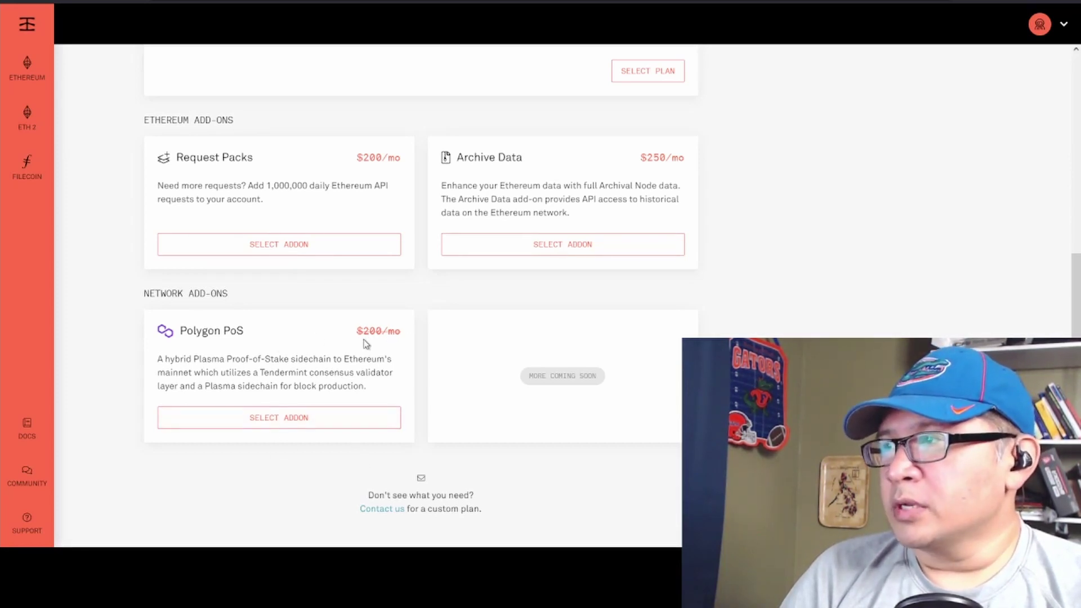
click(285, 421)
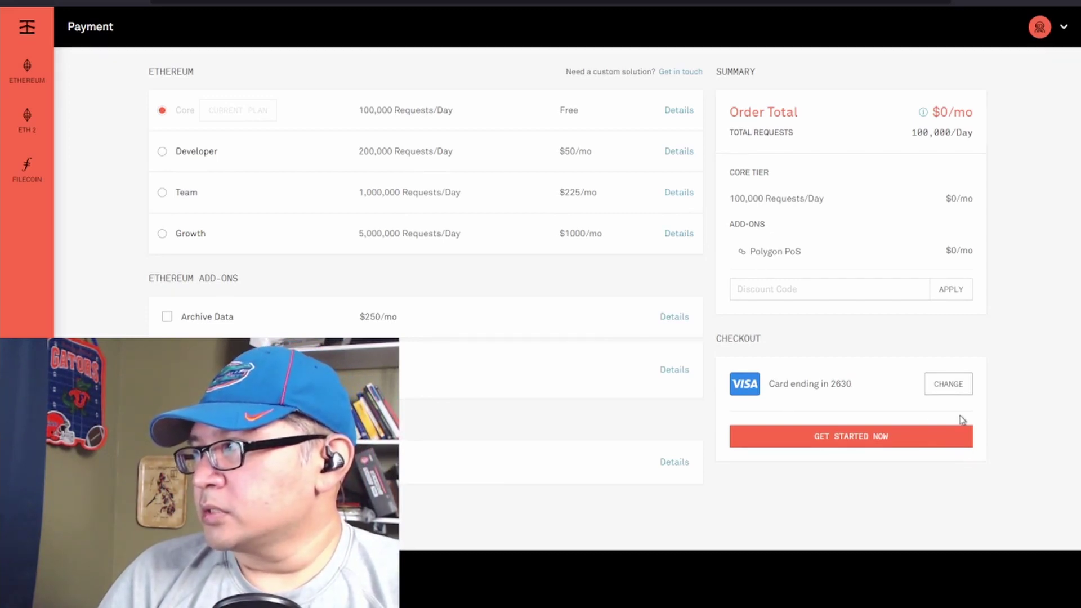
click(822, 442)
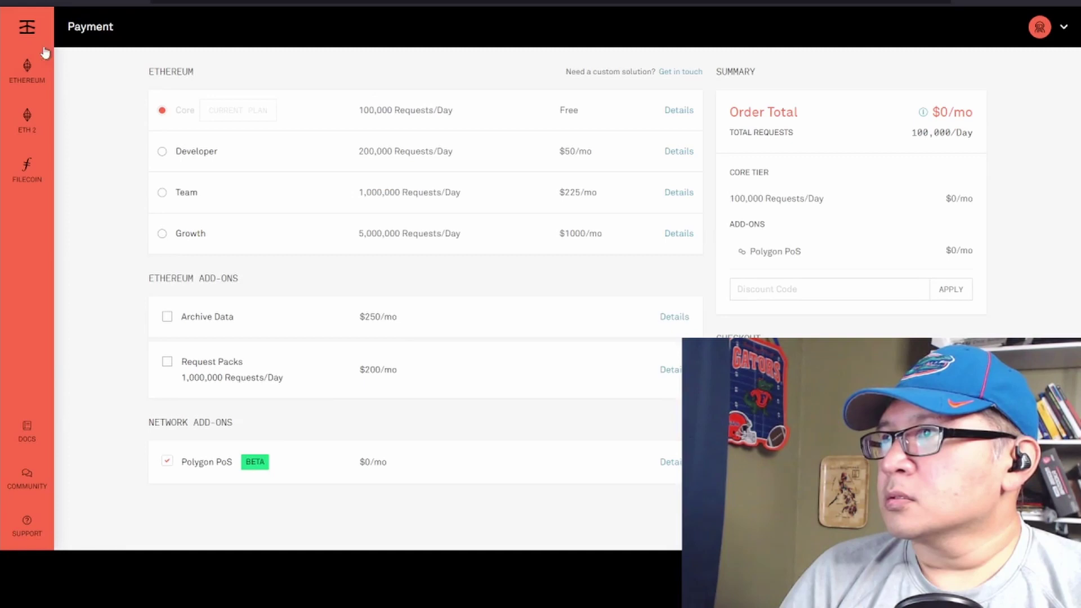
- Create a new Ethereum project named "My Matic RPC"
click(44, 54)
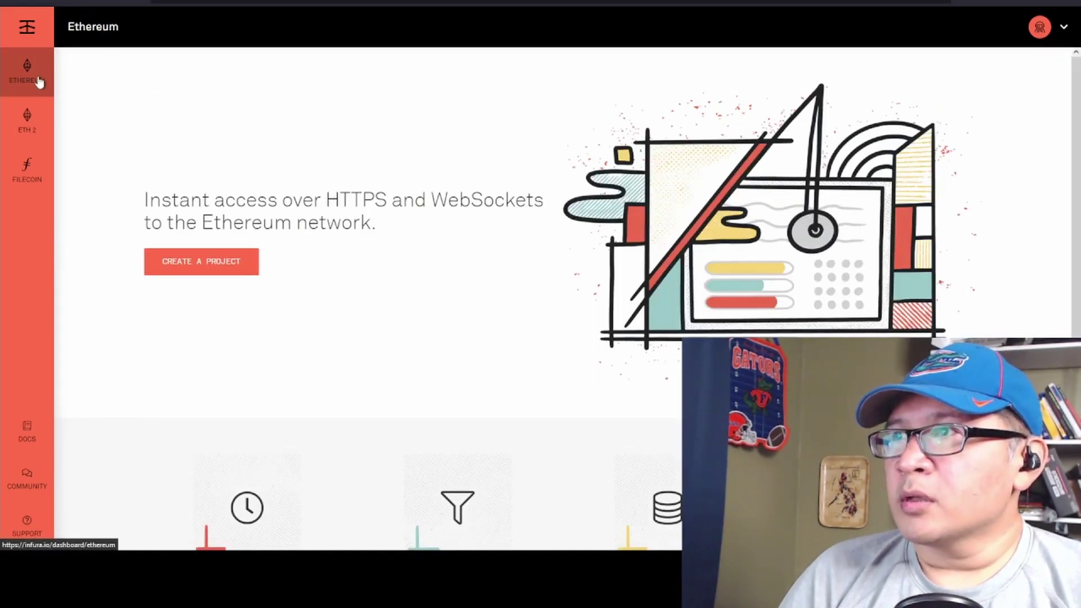
click(191, 273)
click(551, 287)
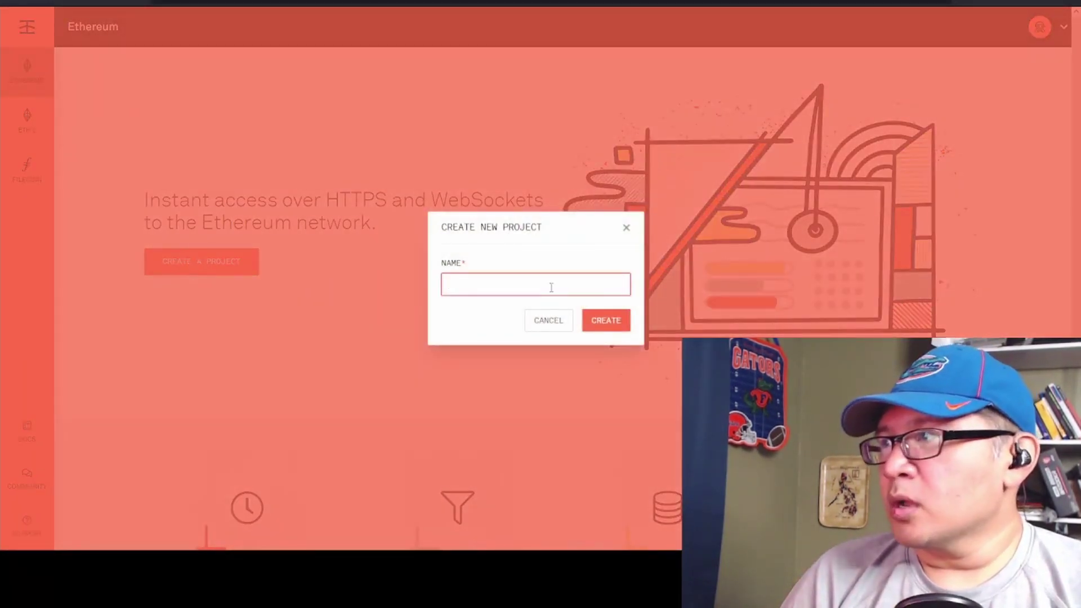
text(My Ma)
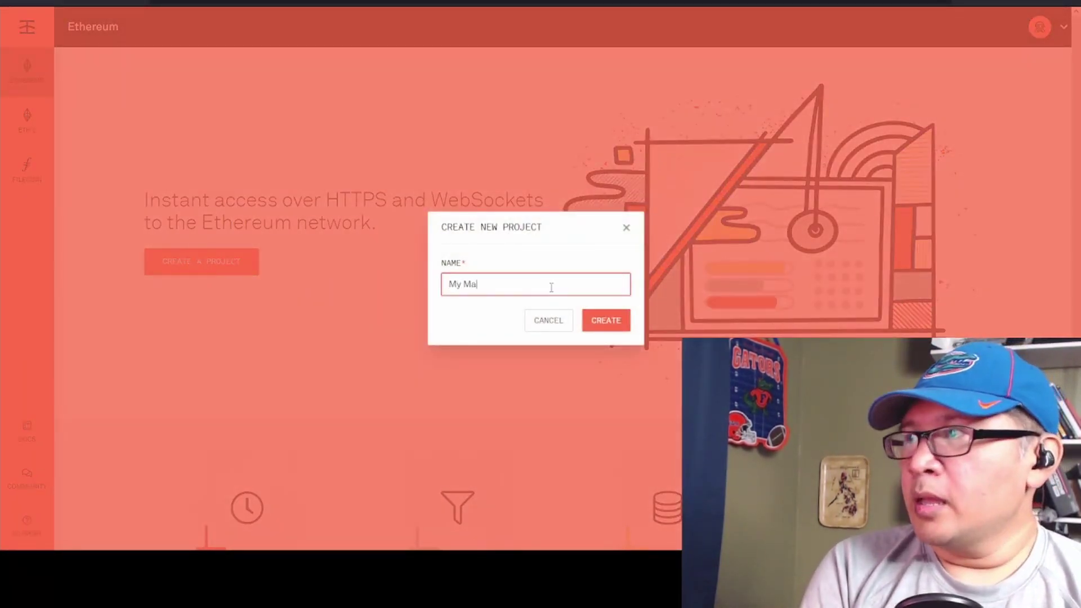
text(tic RPC)
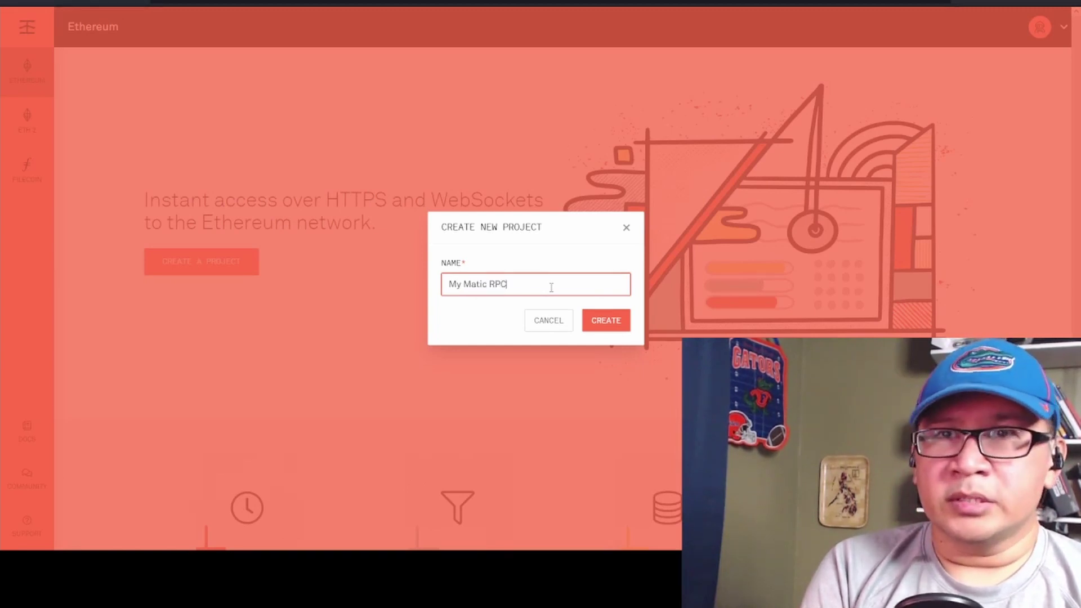
click(613, 318)
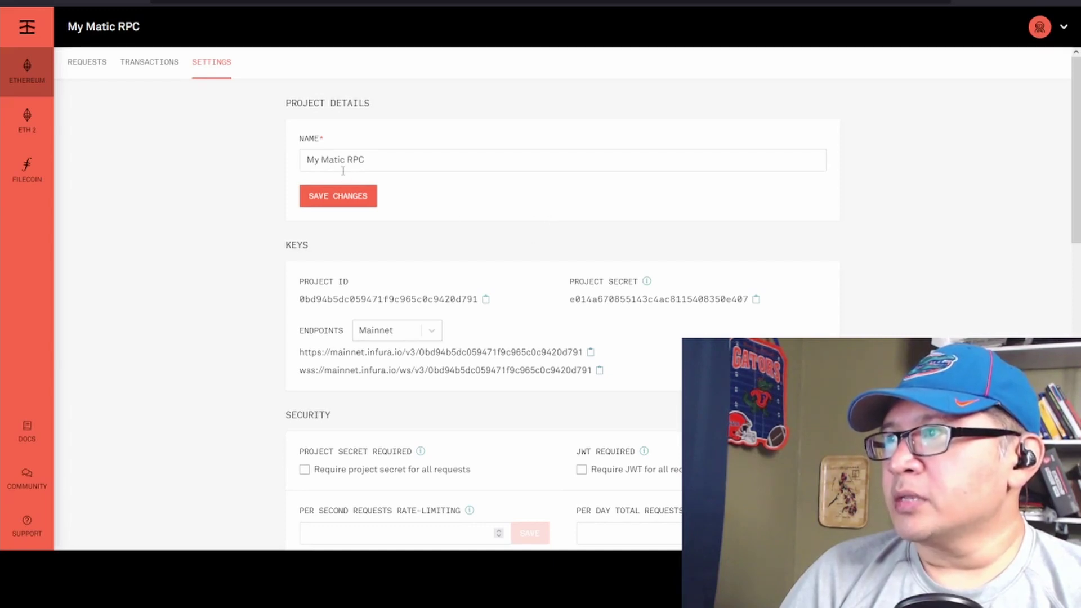
- Set the project's endpoint to Polygon Mainnet in its key settings and save the changes
scroll(567, 205, down, 2)
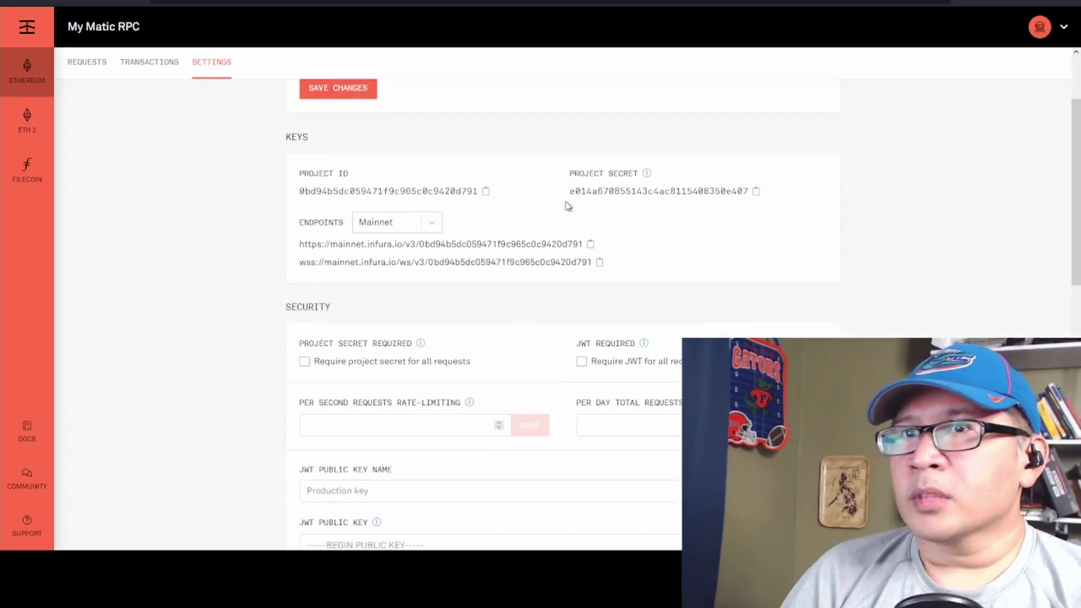
scroll(567, 205, up, 2)
scroll(568, 206, down, 3)
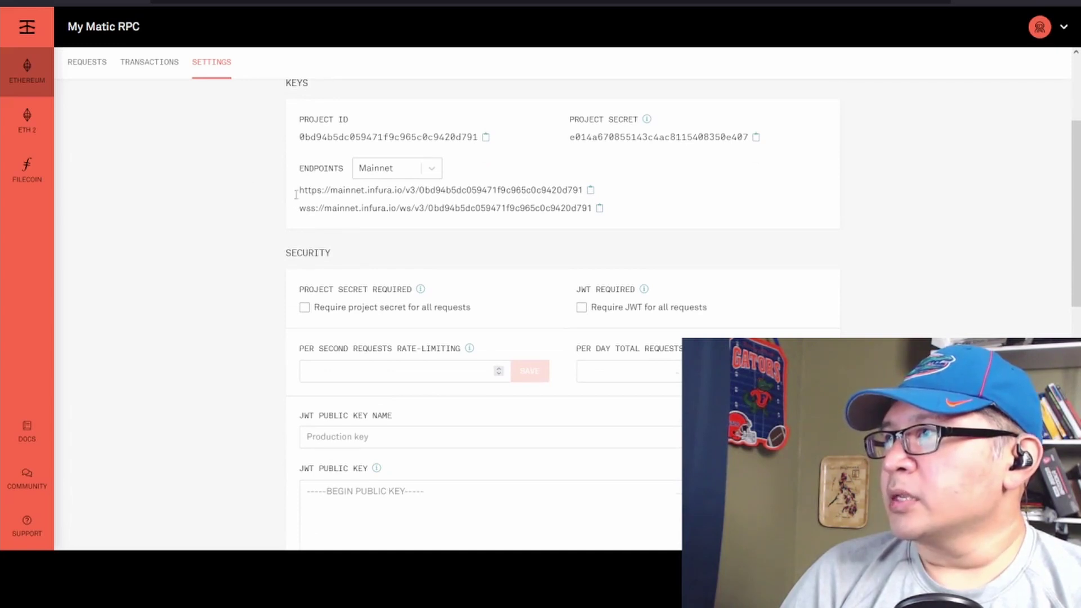
scroll(525, 184, up, 1)
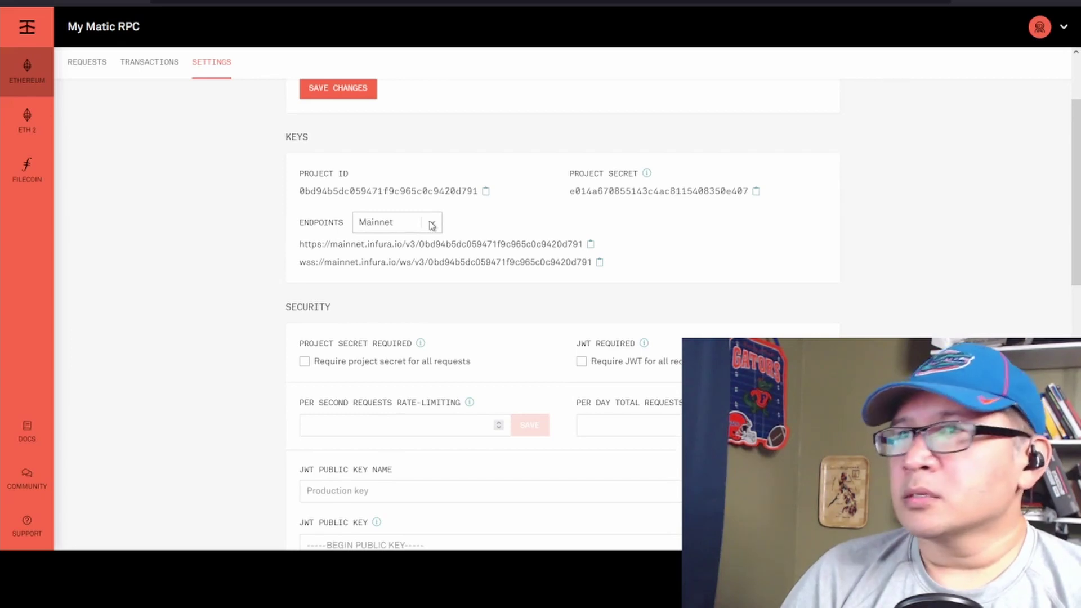
click(429, 225)
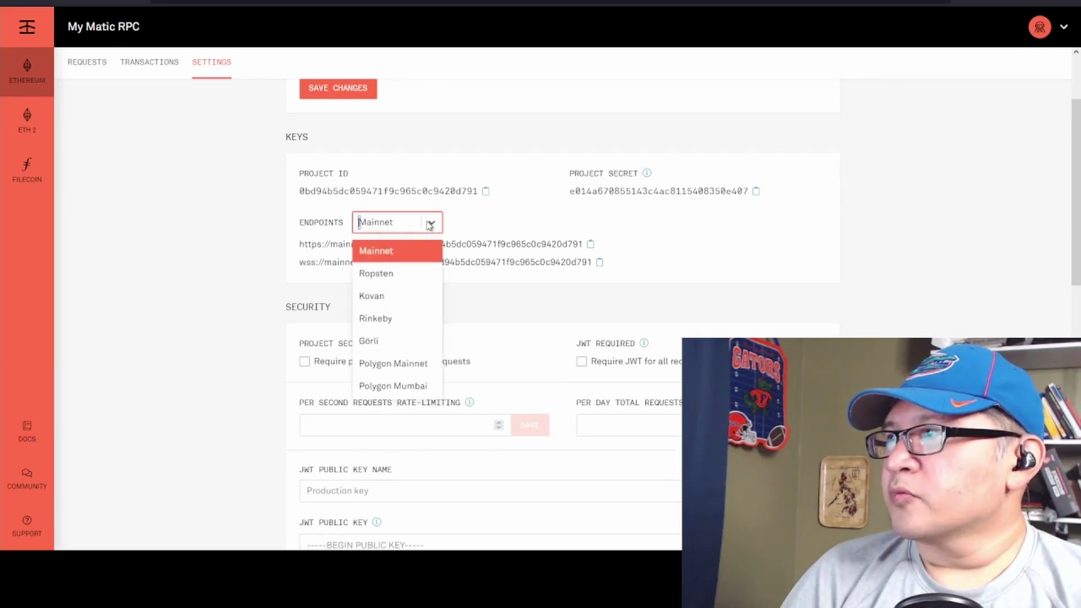
click(423, 365)
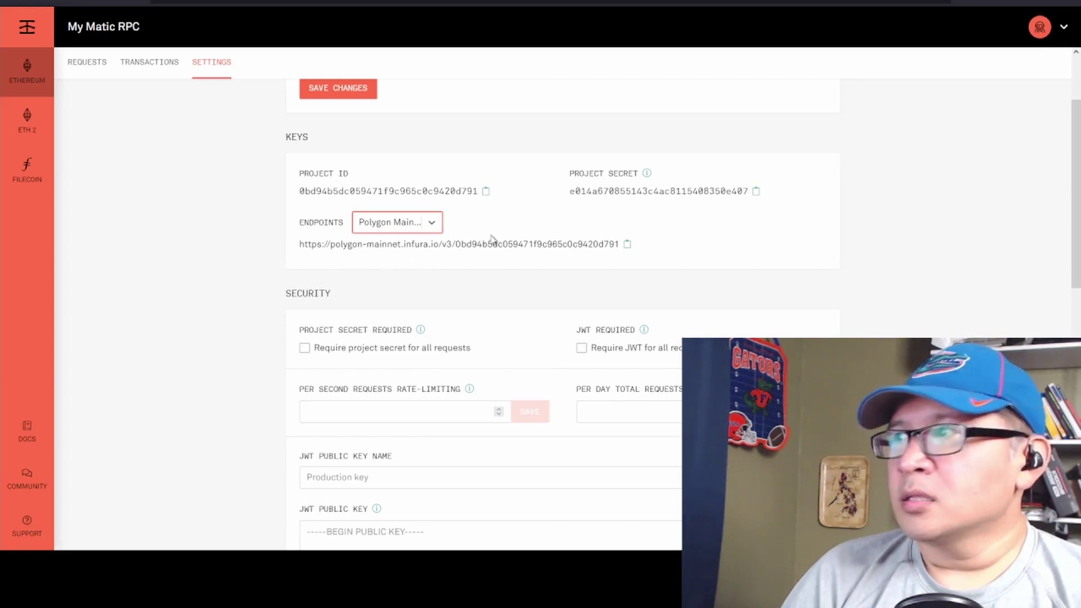
click(348, 93)
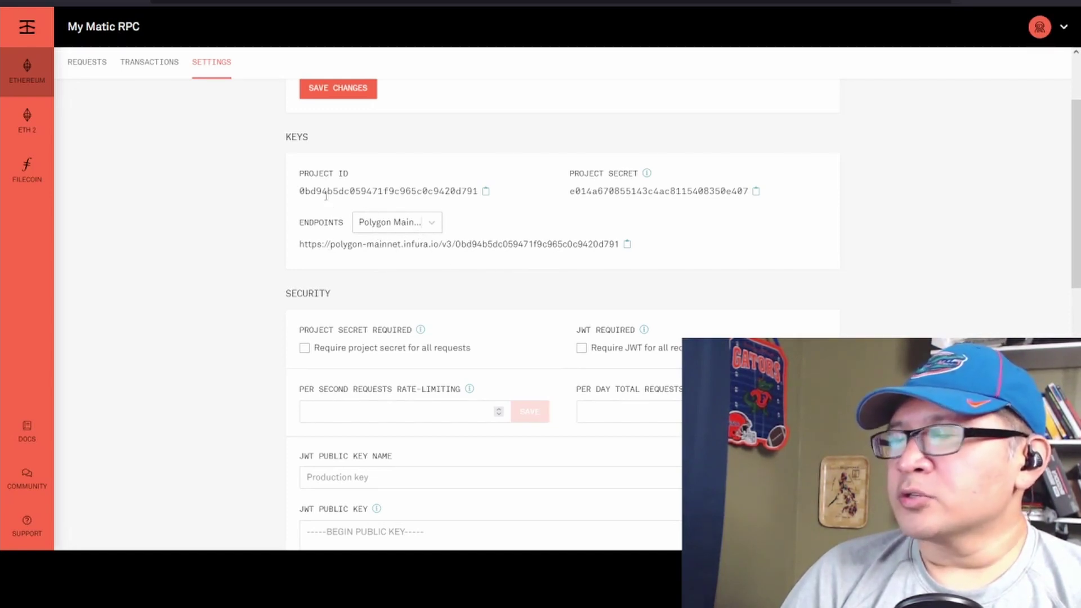
scroll(454, 191, up, 2)
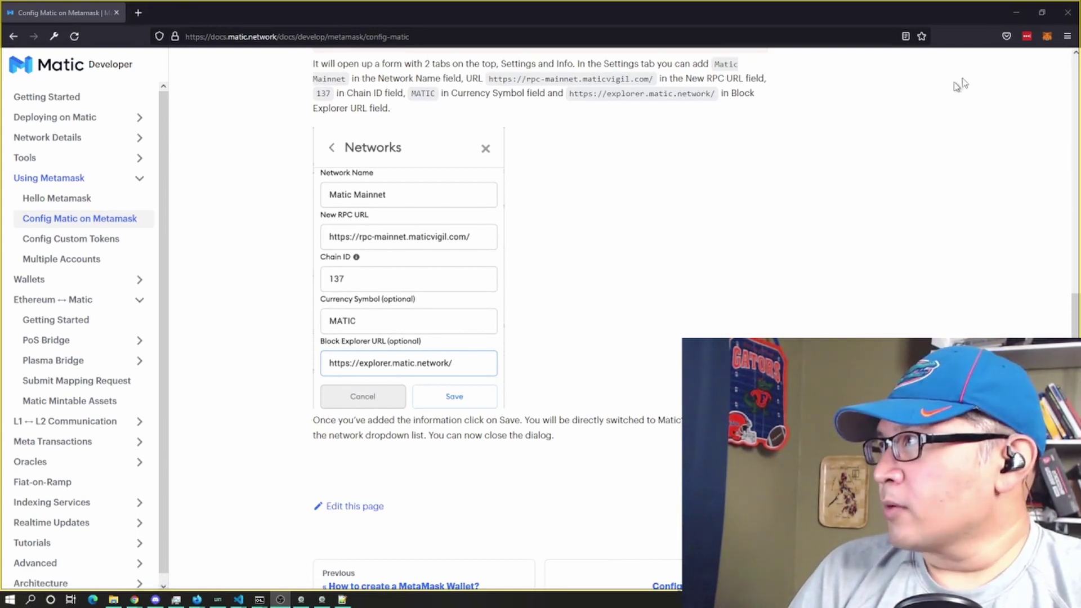
click(1047, 38)
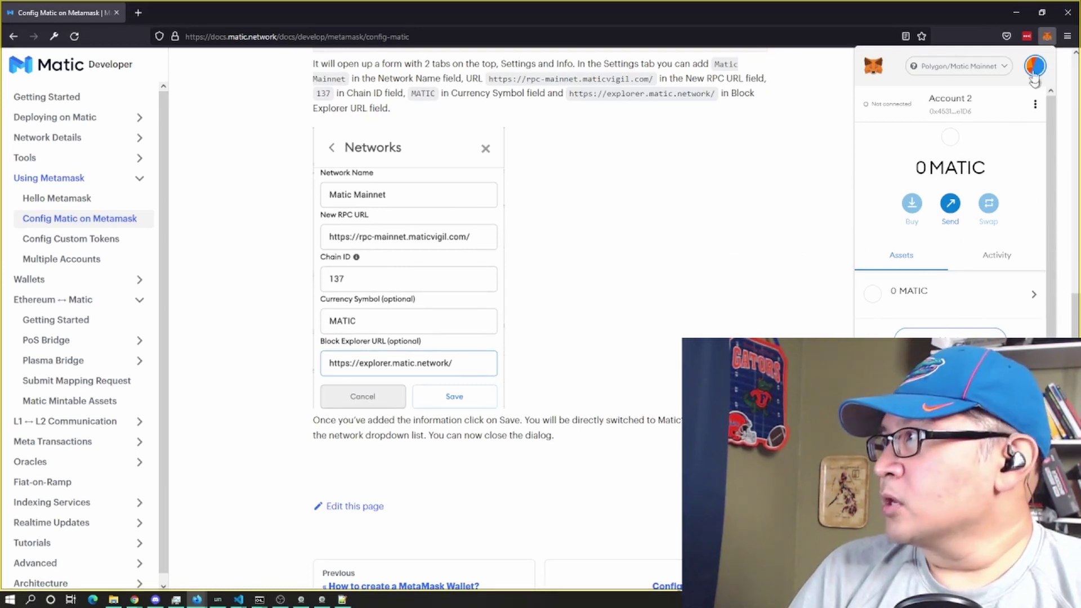
click(997, 67)
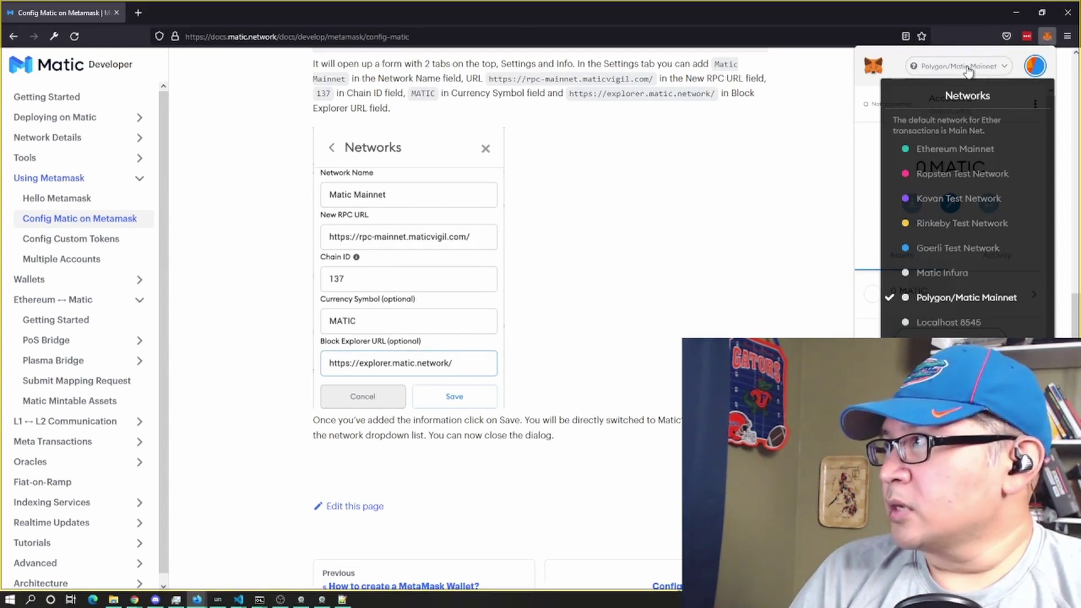
click(951, 351)
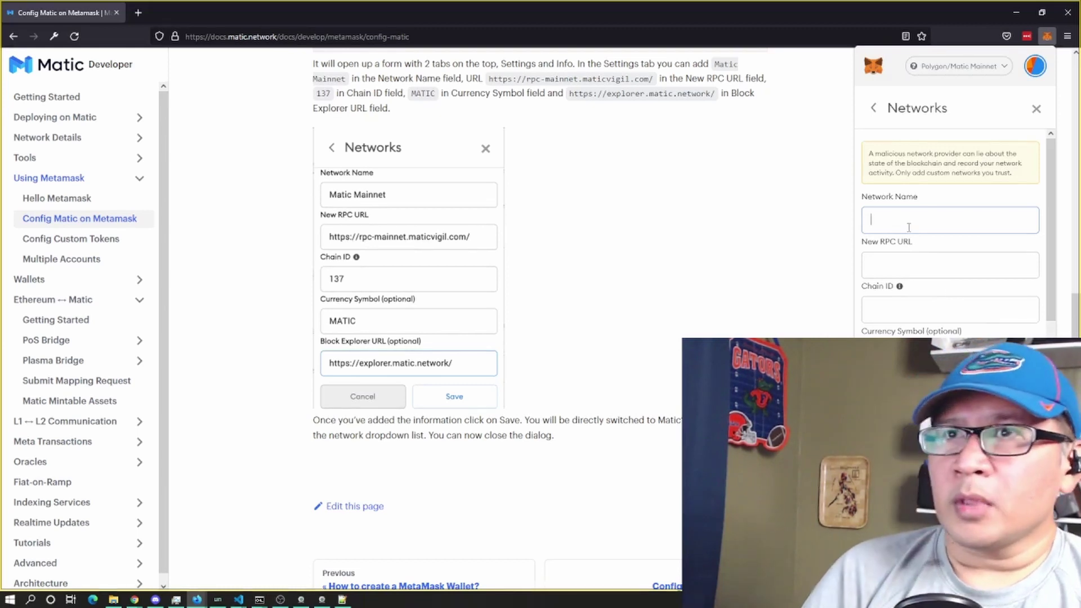
text(My)
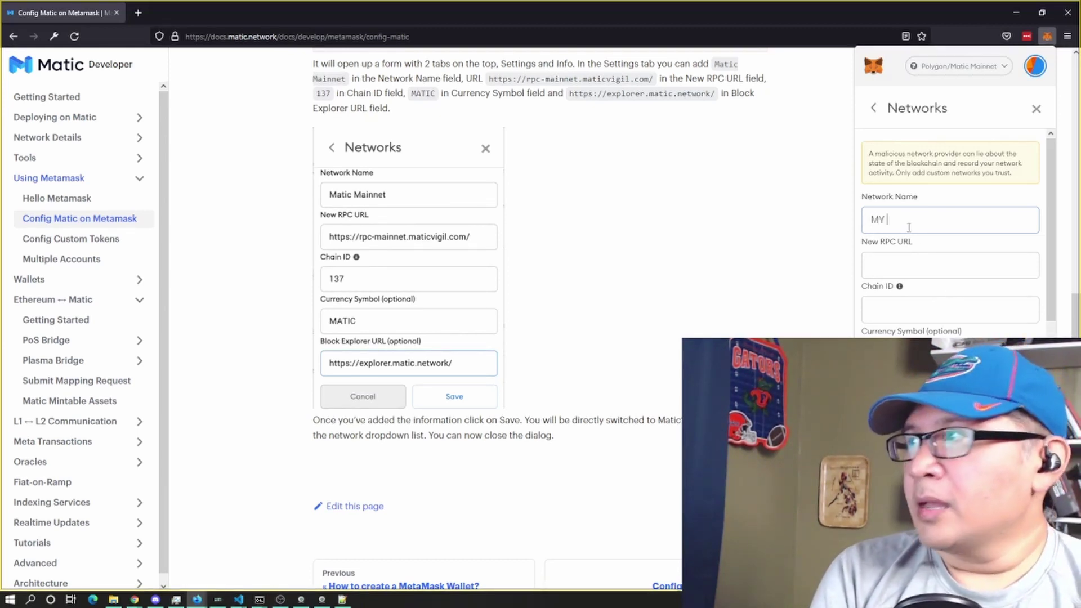
text( Personal R)
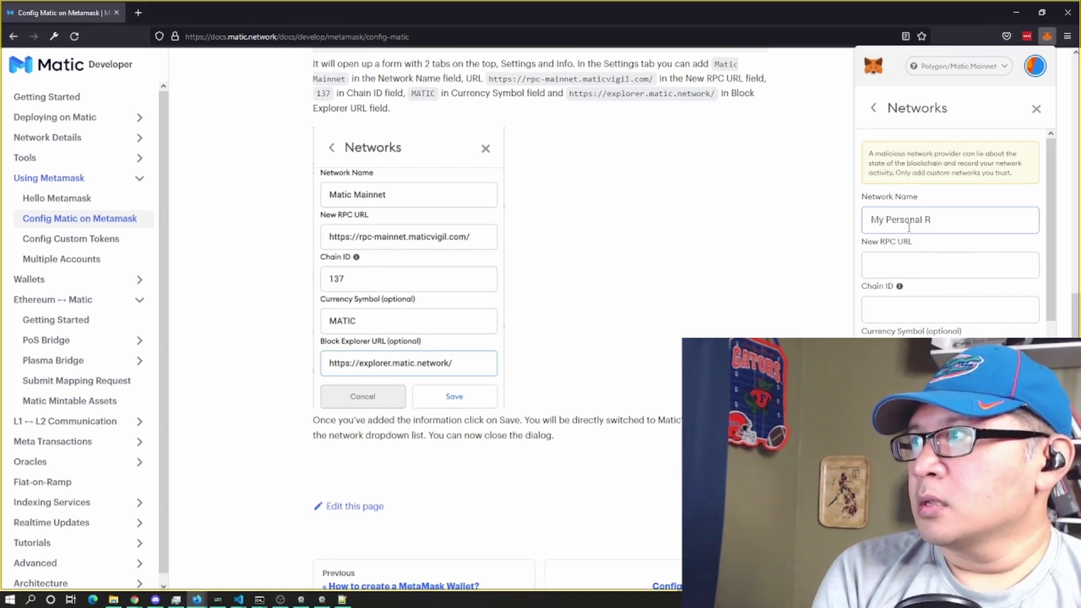
key(BackSpace)
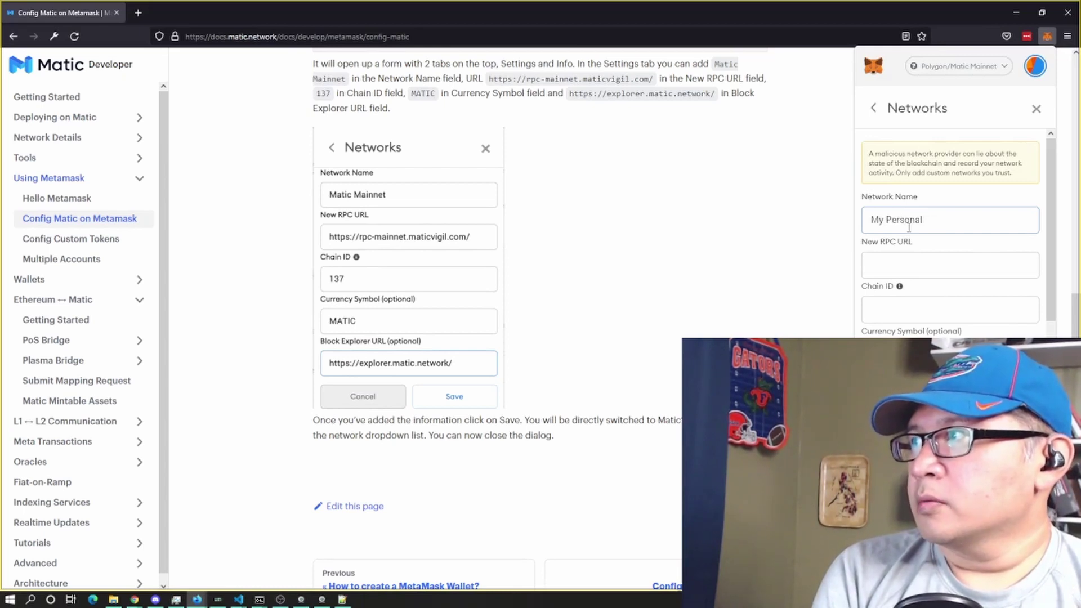
text(Matic RPC)
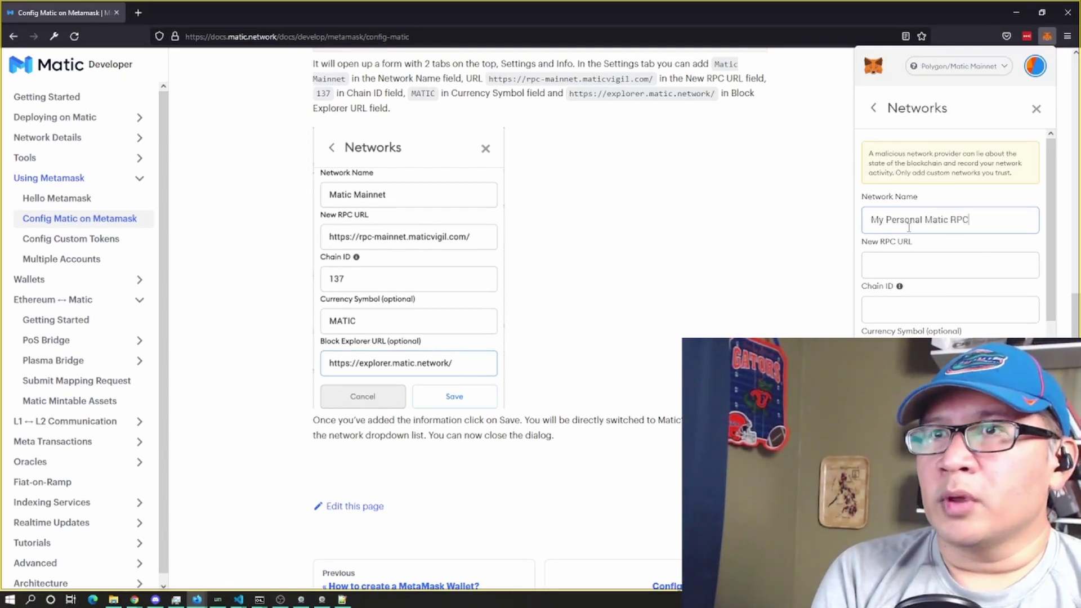
click(923, 268)
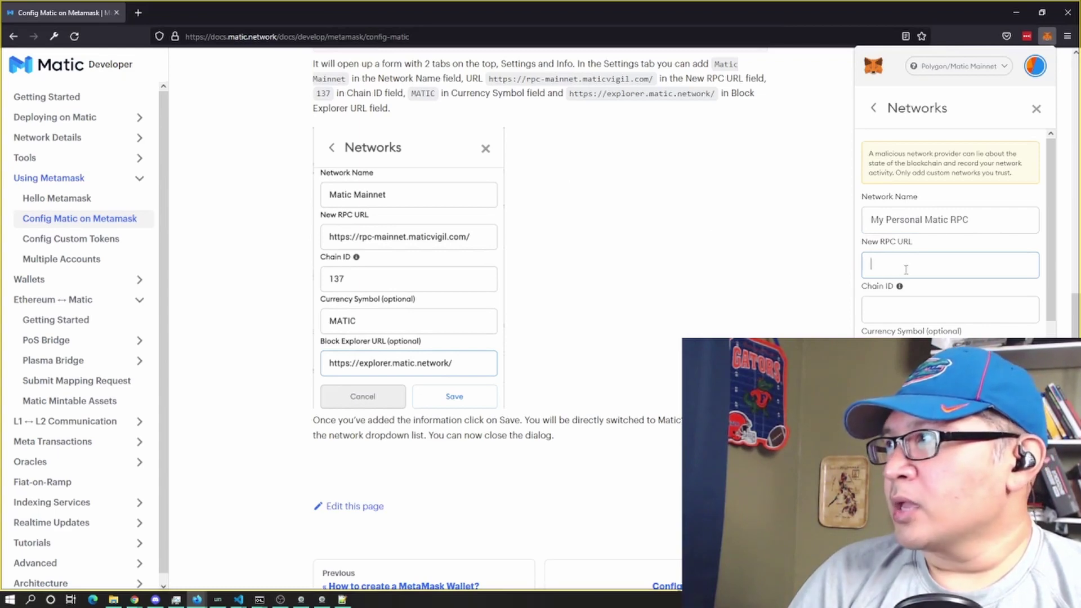
click(651, 237)
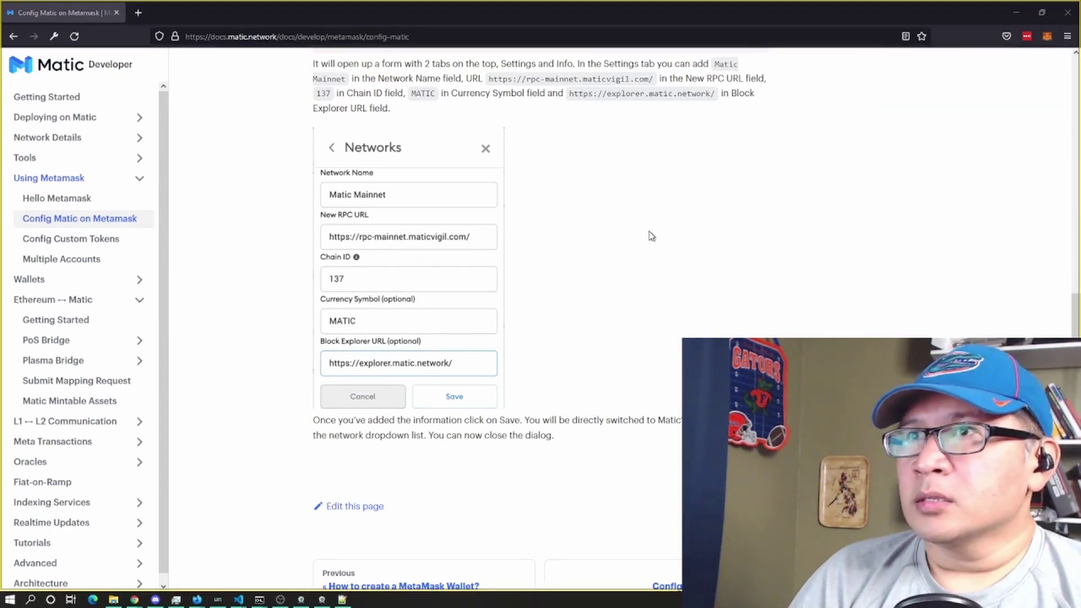
- Switch to the Infura project window, copy the Polygon Mainnet endpoint URL, and return to the Matic docs window
key(alt+Tab)
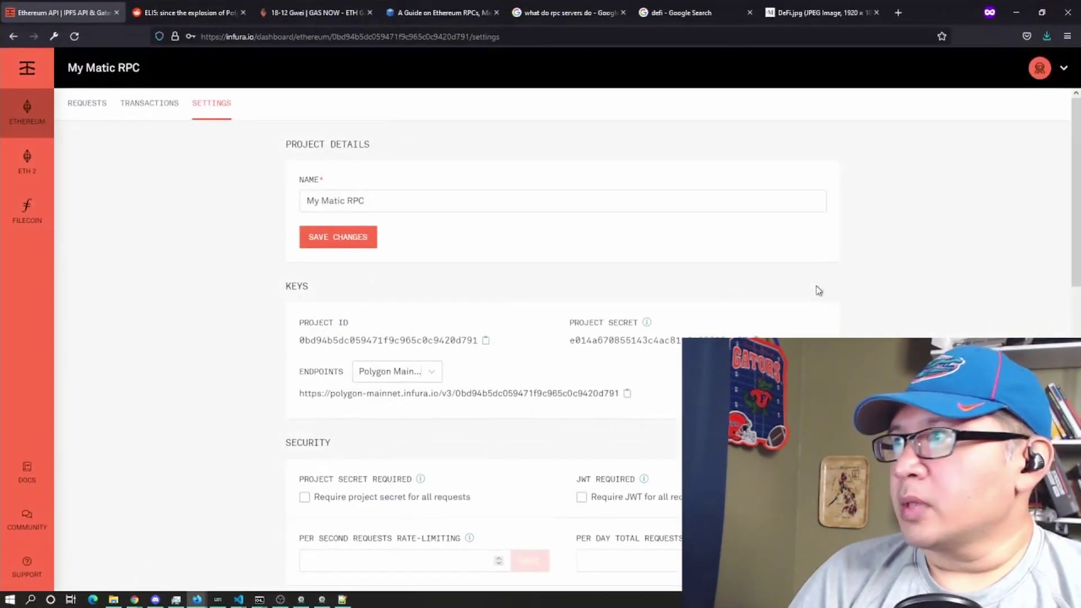
click(626, 394)
key(alt+Tab)
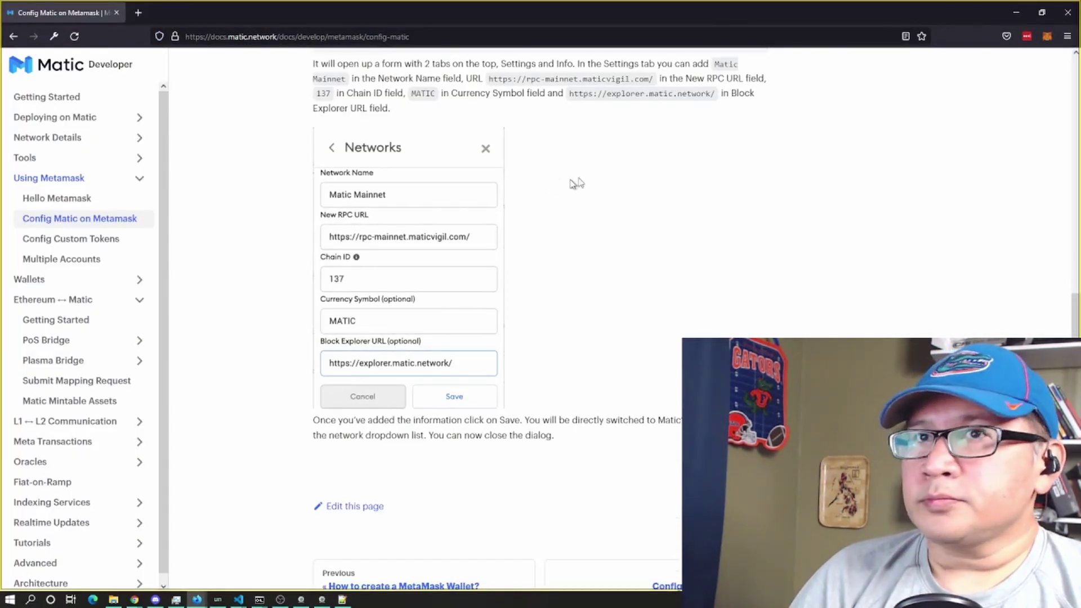
- Open a new custom RPC network form in MetaMask and enter "My Personal Matic RPC" as the network name
click(1046, 36)
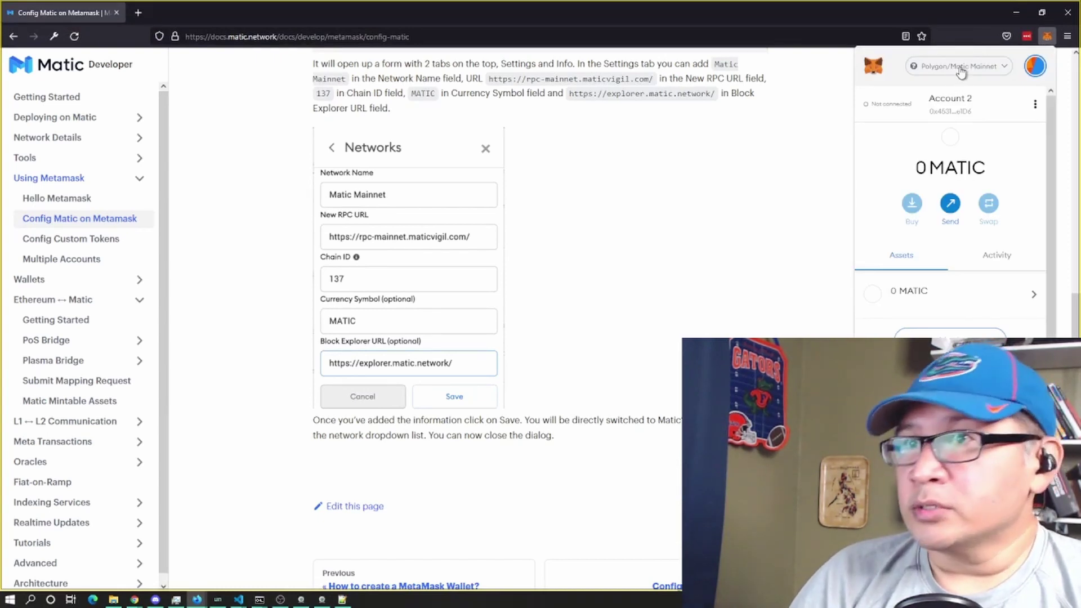
click(961, 71)
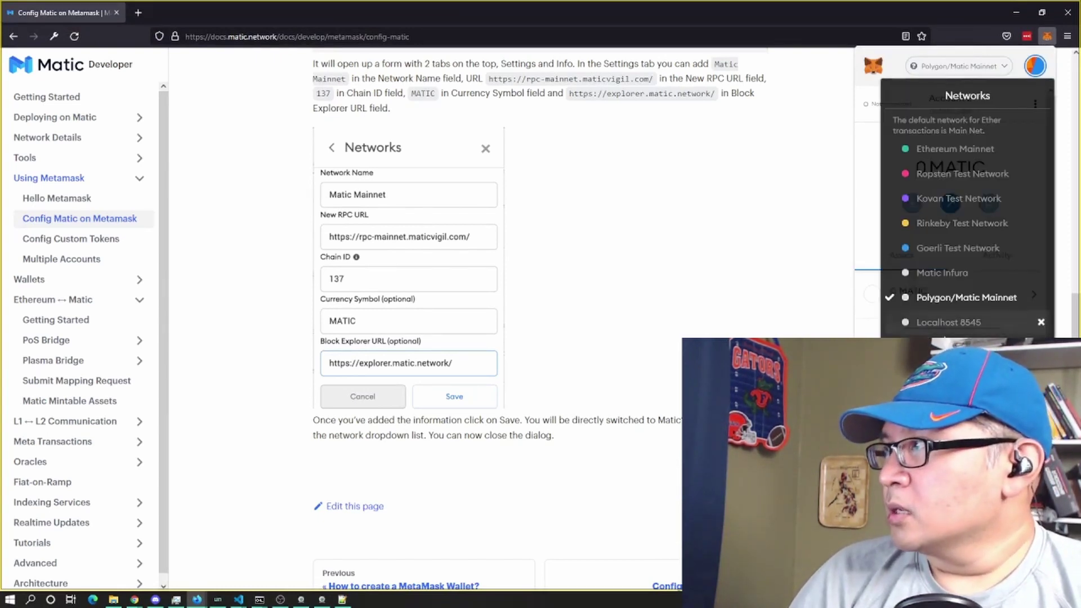
click(956, 346)
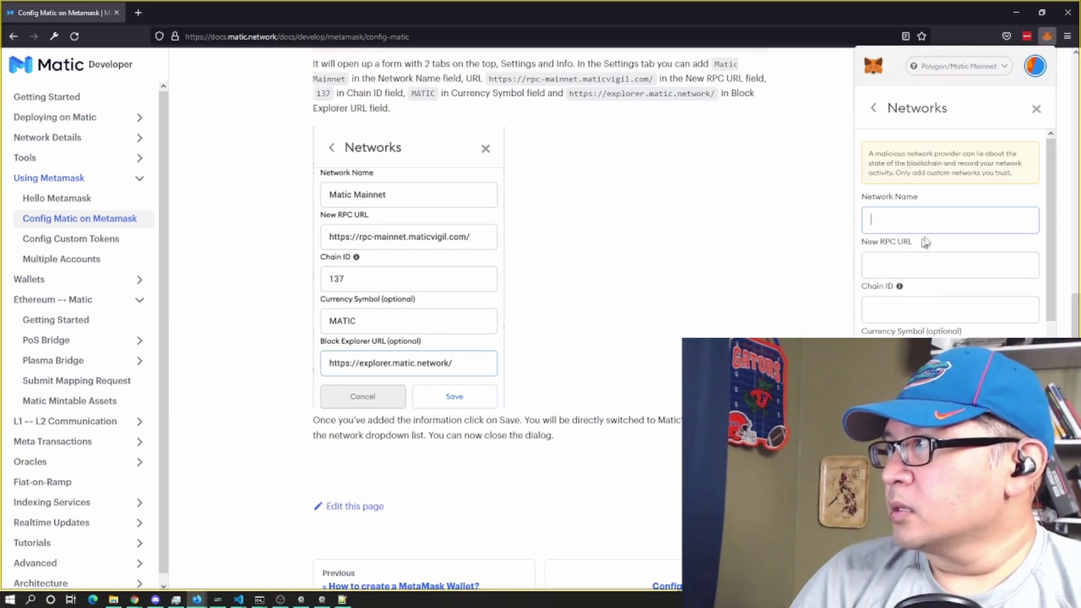
text(MY)
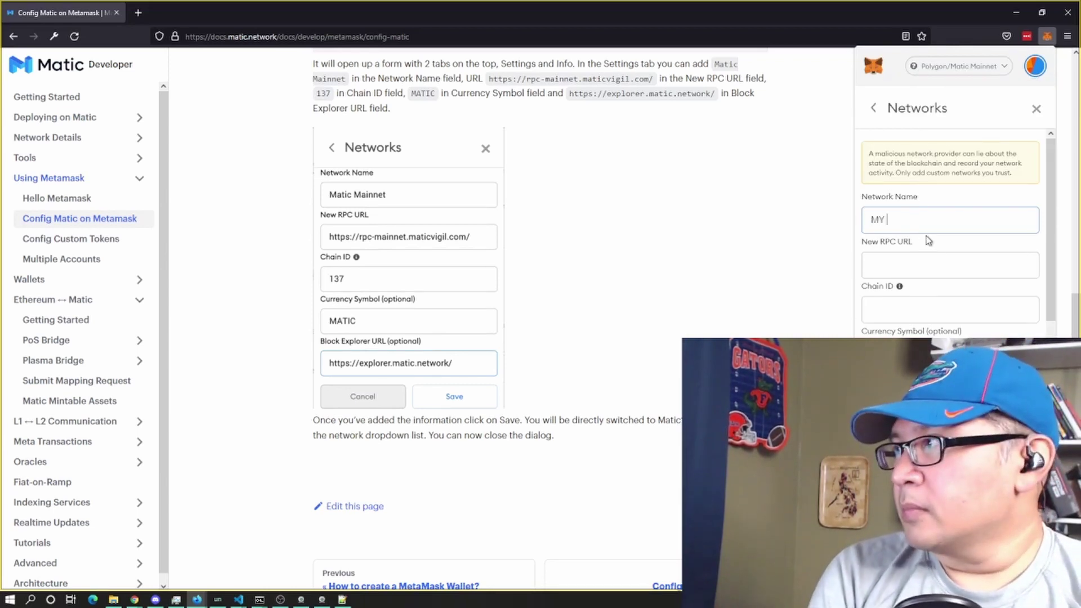
text( Matic)
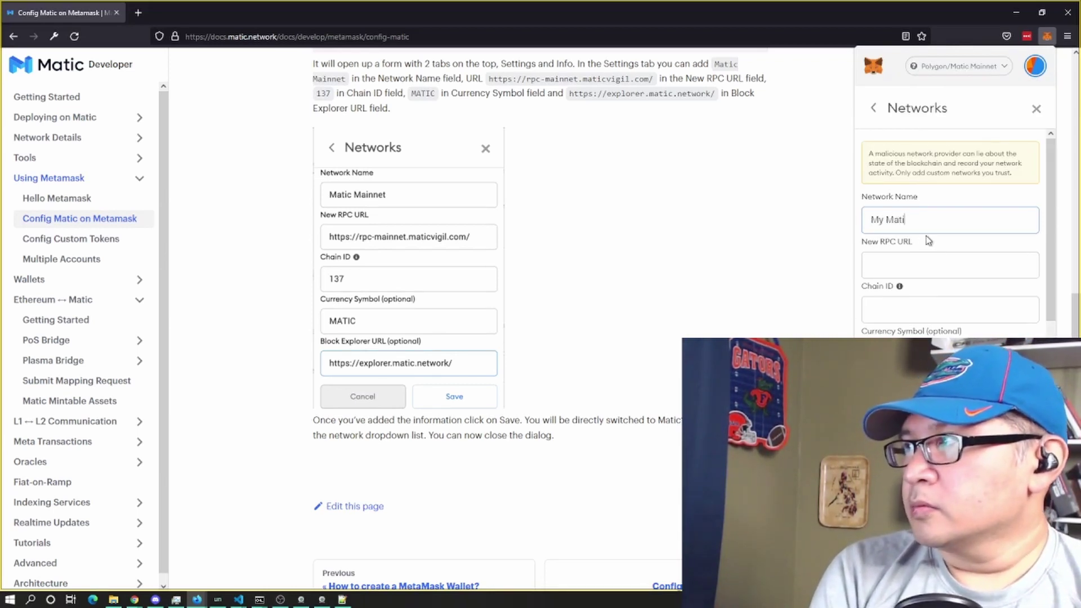
key(BackSpace)
key(BackSpace)
key(BackSpace)
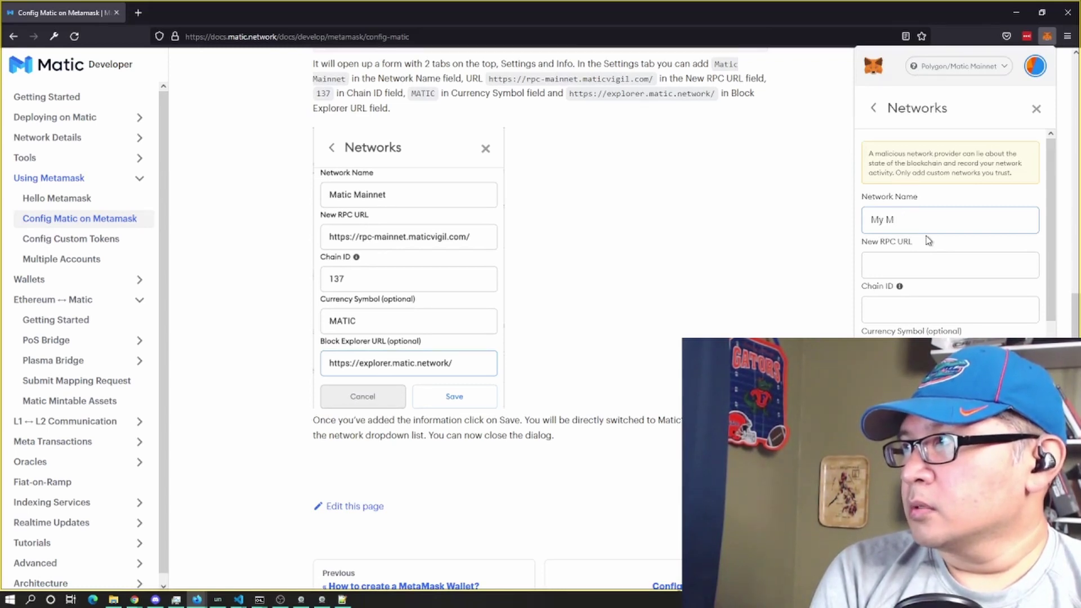
text(Personal Matic RPC)
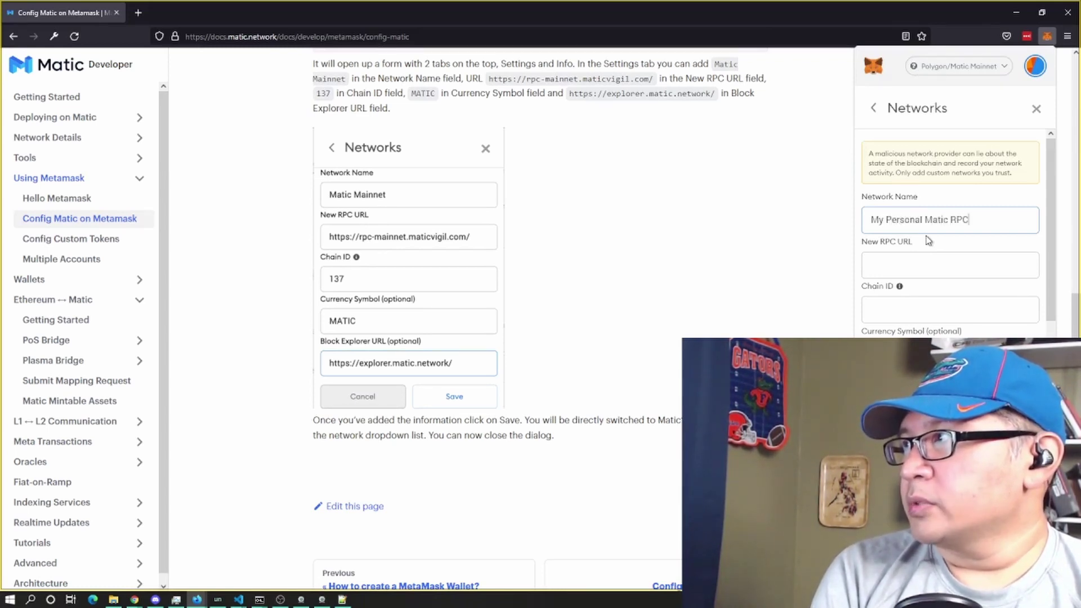
- Paste the copied Infura endpoint URL, including its API key, as the new RPC URL and set the chain ID to 137
key(Tab)
key(ctrl+v)
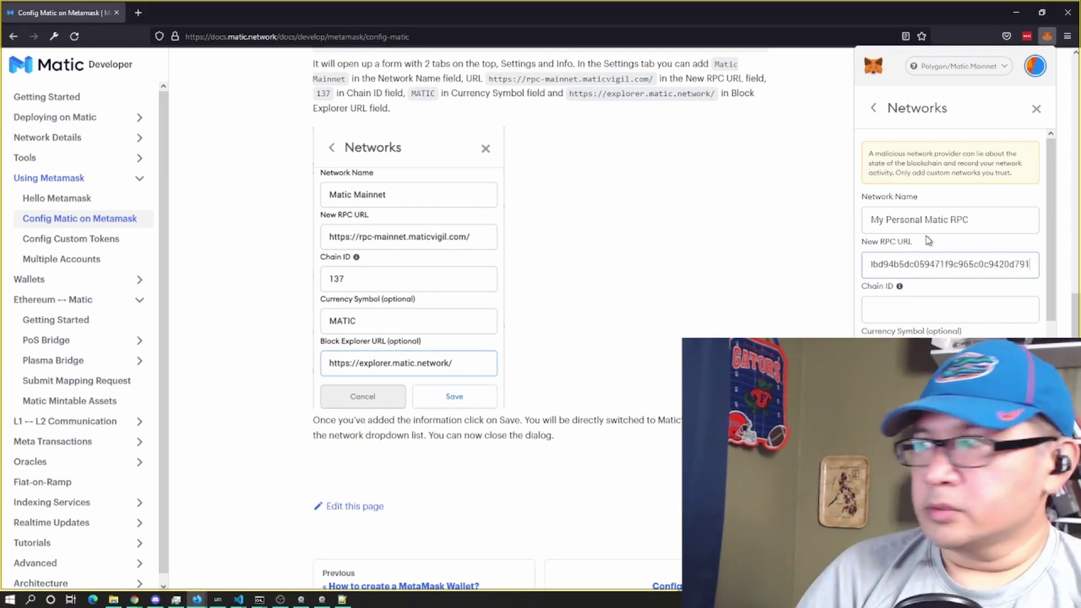
click(907, 311)
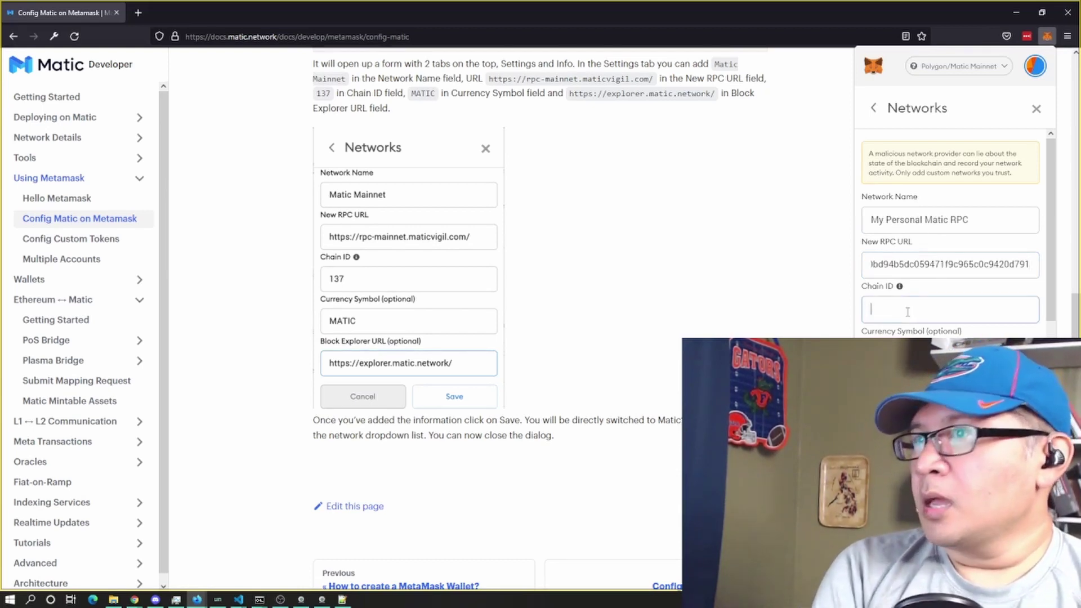
text(1)
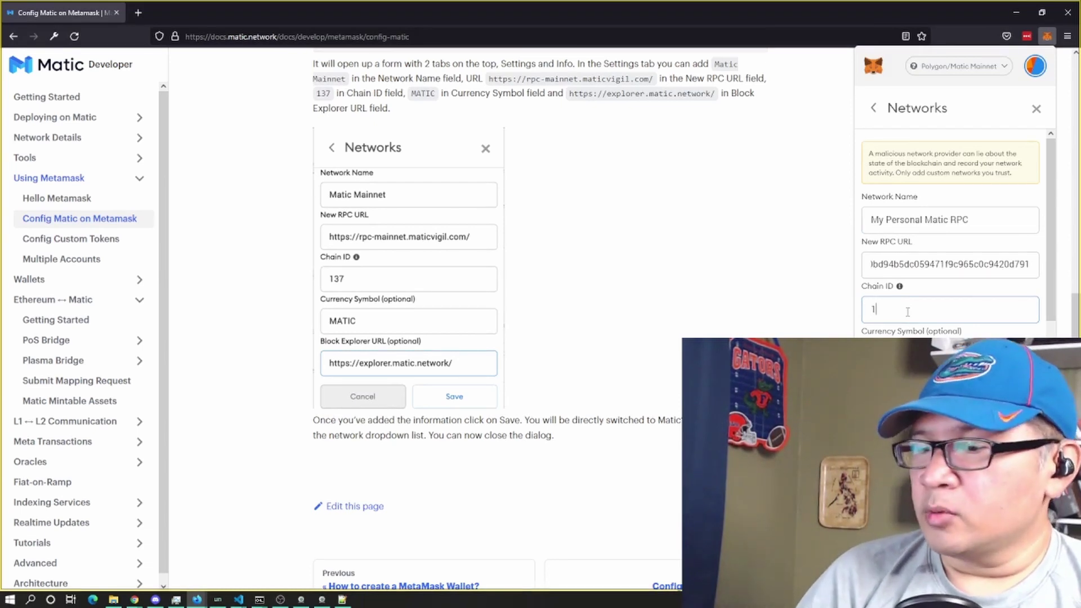
text(37)
scroll(907, 307, down, 1)
click(907, 301)
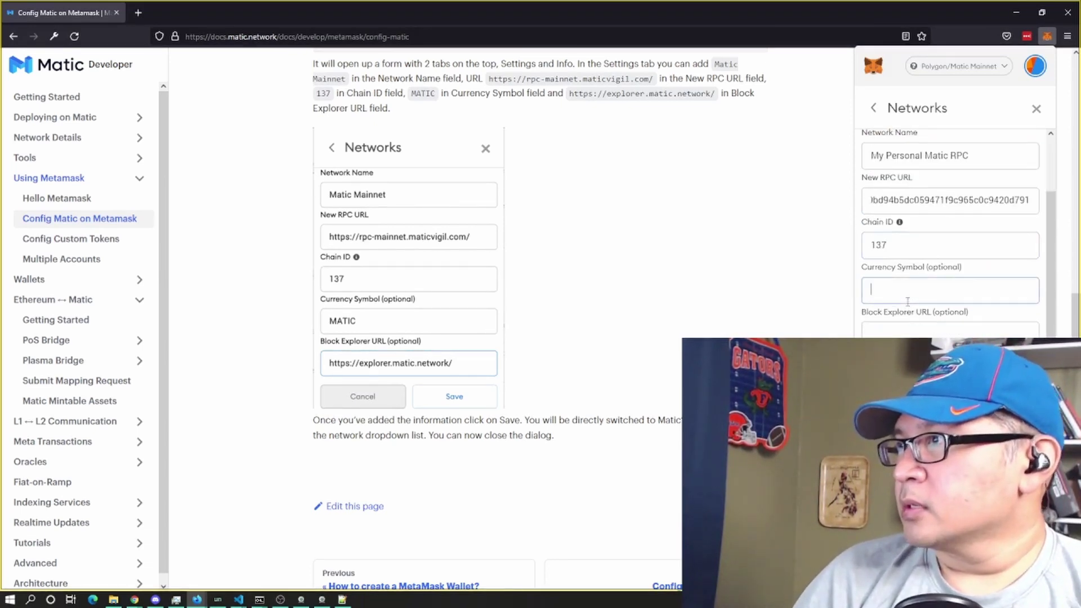
text(MATIC)
key(Tab)
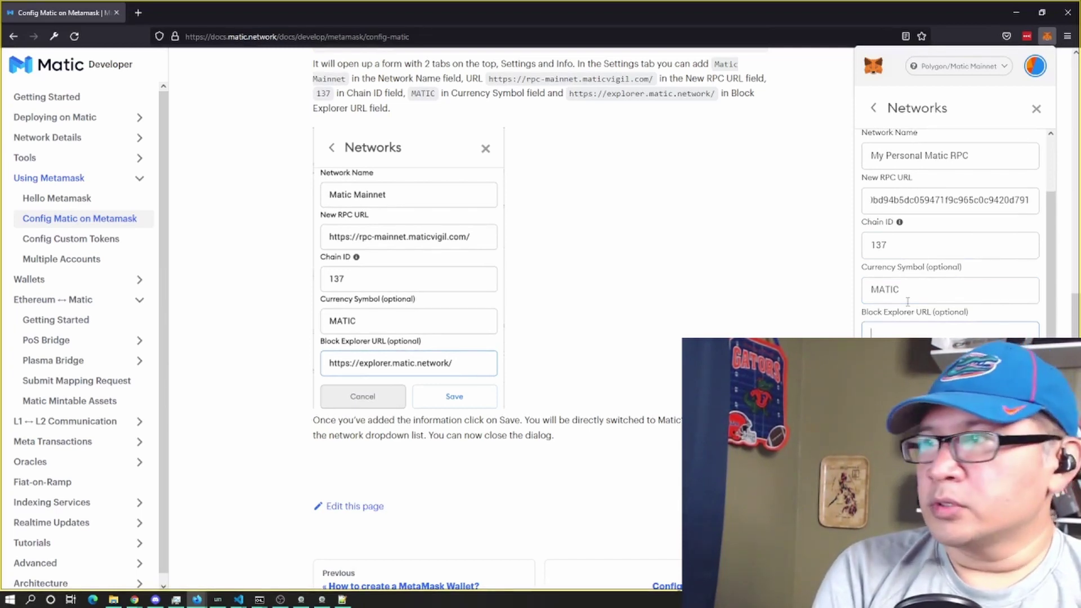
text(https://e)
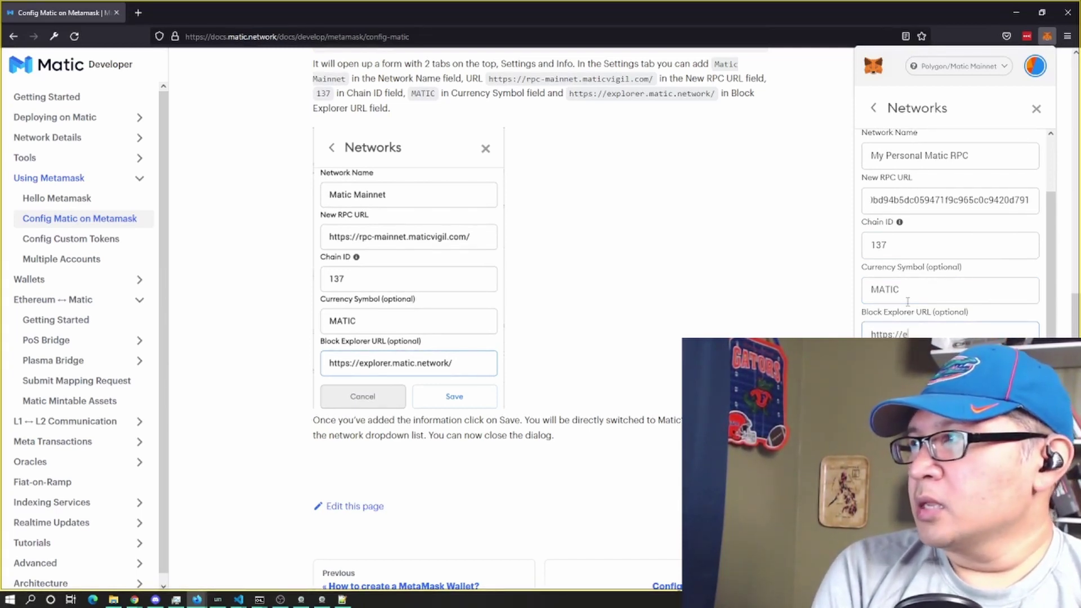
text(xplorer)
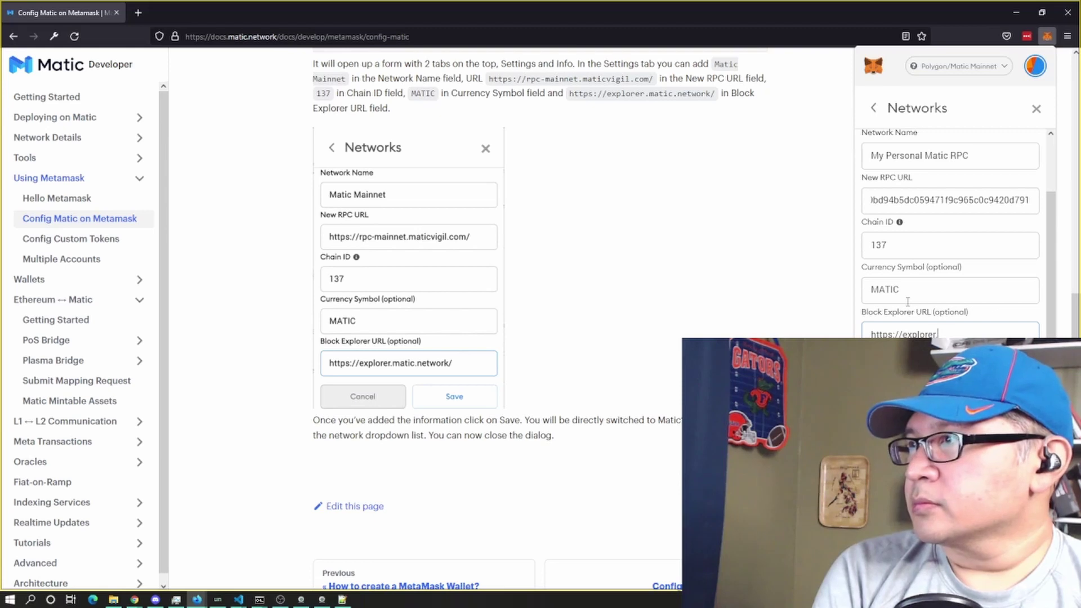
text(.matic.network)
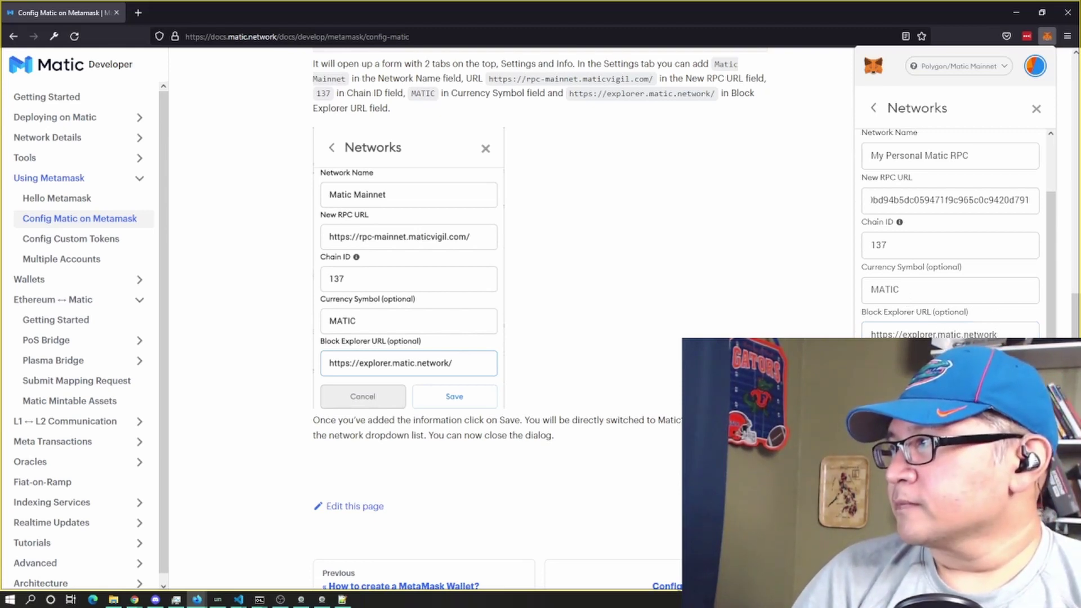
key(Return)
- Check the networks list for My Personal Matic RPC, return to the account overview and close MetaMask
scroll(966, 265, down, 2)
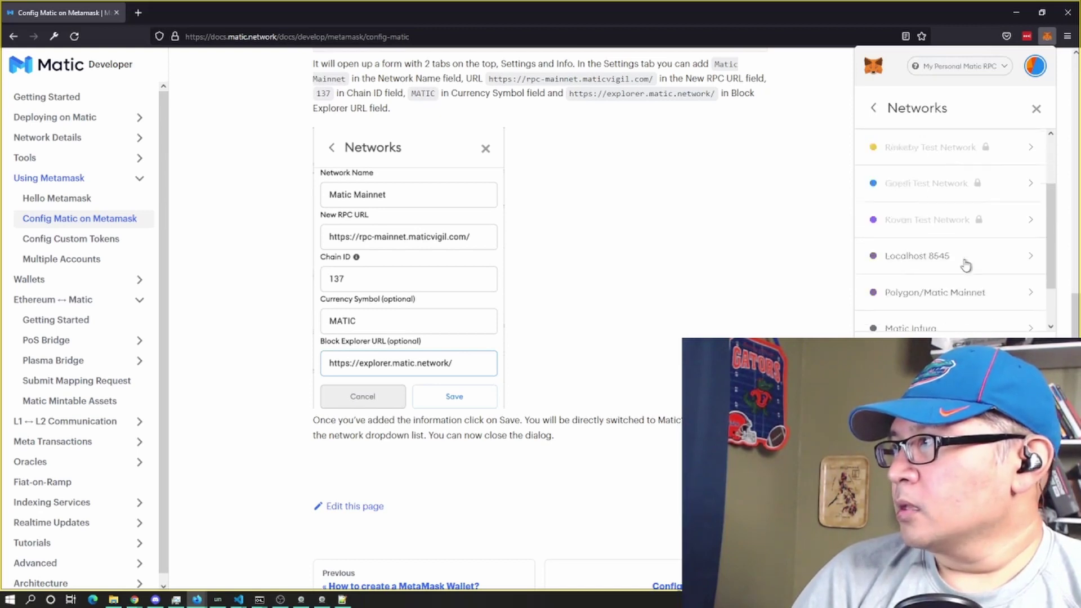
scroll(966, 265, down, 1)
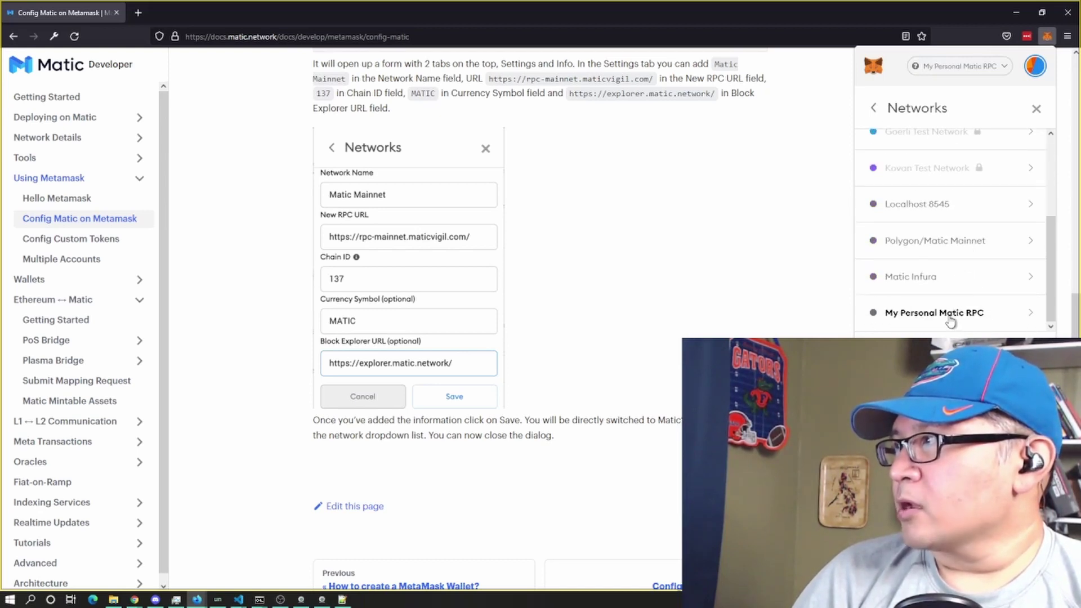
click(873, 108)
click(1036, 111)
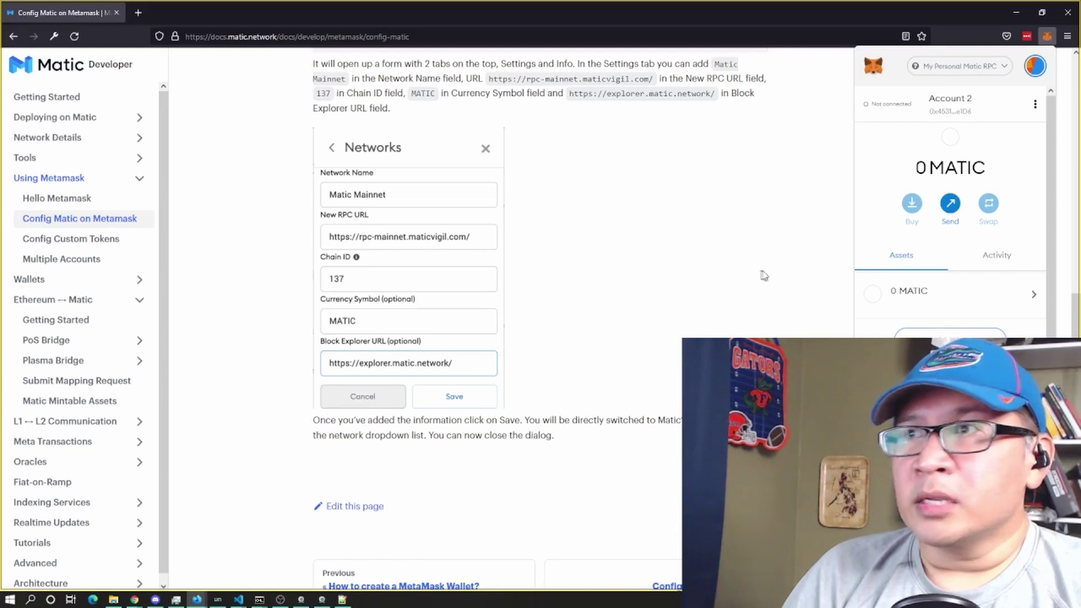
click(810, 256)
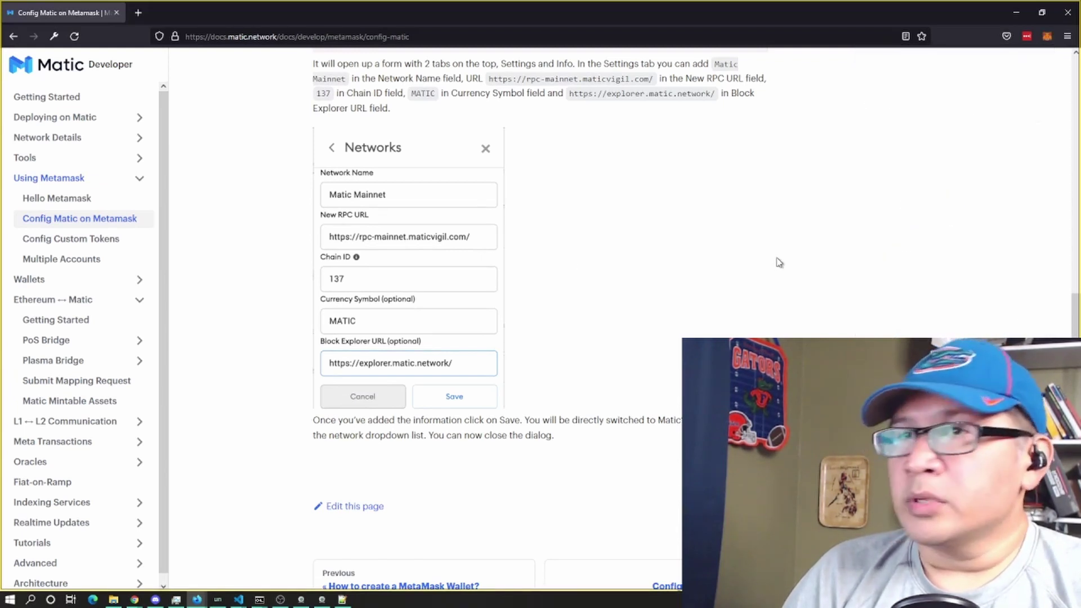